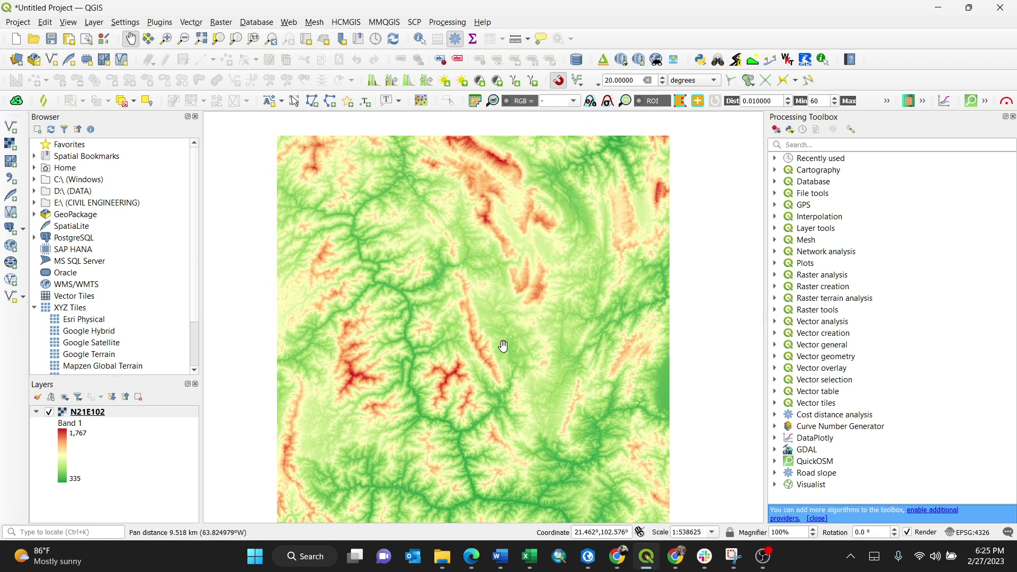
Step: Pan around the N21E102 DEM view and select the N21E102 layer
scroll(520, 356, up, 1)
scroll(457, 354, down, 1)
drag(420, 297, 432, 311)
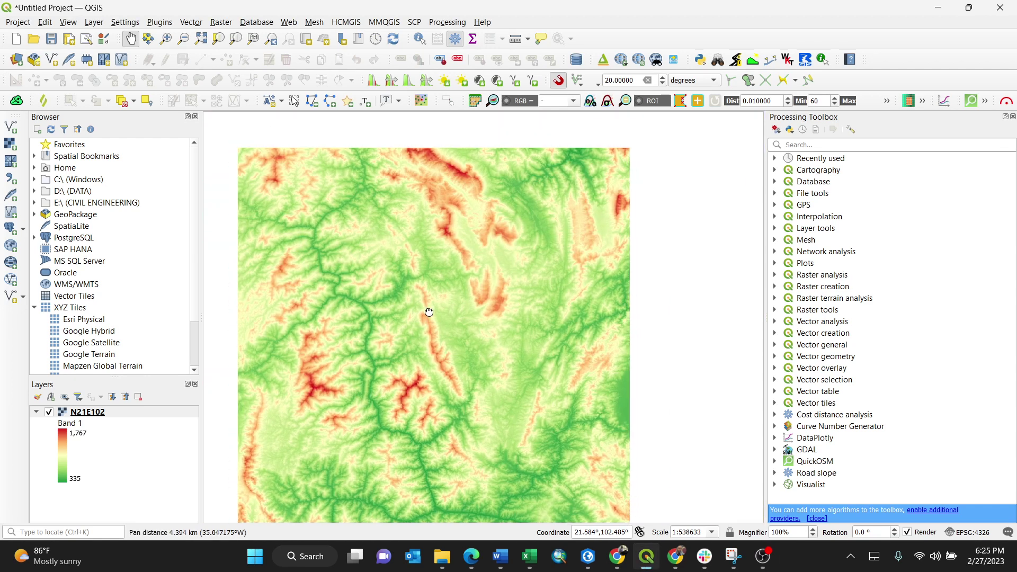
mouse_move(455, 345)
mouse_down()
mouse_move(437, 312)
mouse_move(446, 332)
mouse_up()
drag(400, 306, 449, 323)
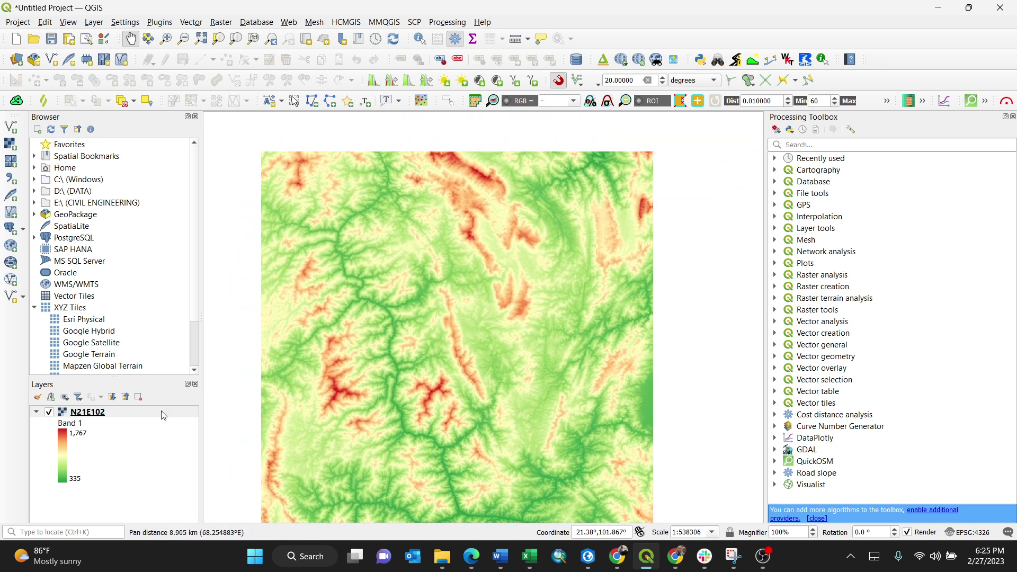
click(132, 418)
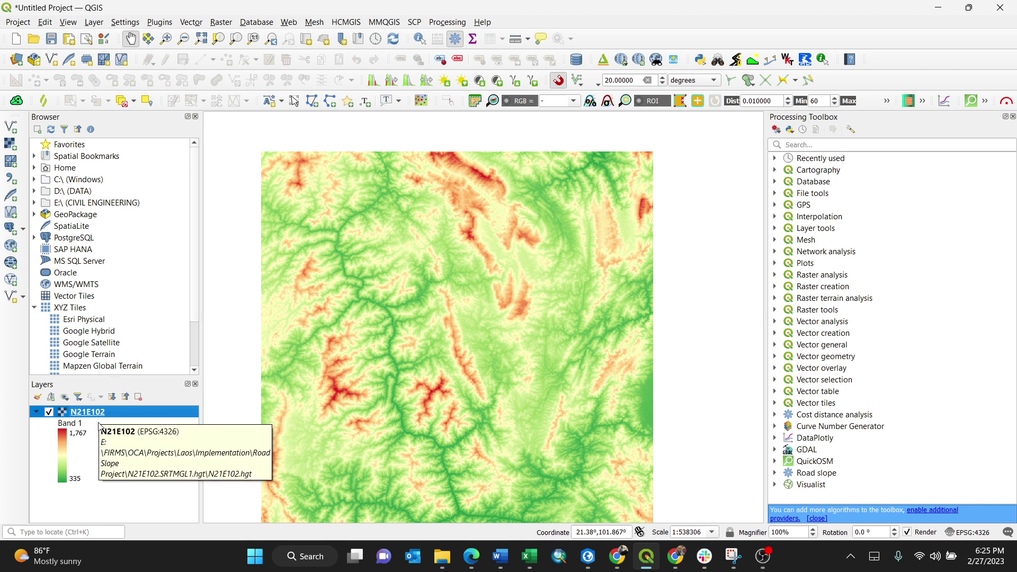
mouse_move(517, 307)
mouse_down()
mouse_move(561, 307)
mouse_move(533, 300)
mouse_up()
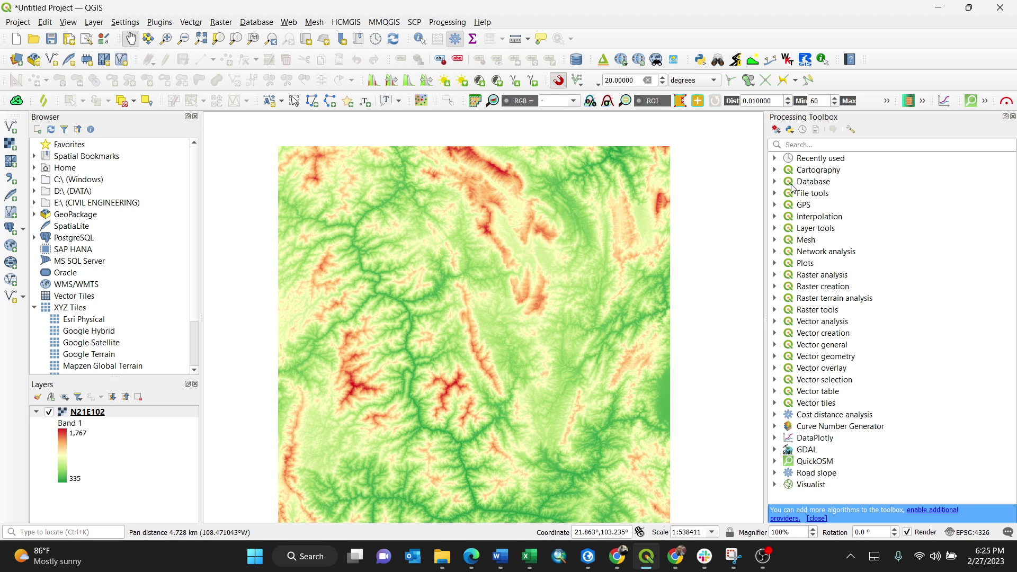
Step: Filter the Processing Toolbox with 'proj' and bring up the Raster > Projections tools
click(798, 145)
text(p)
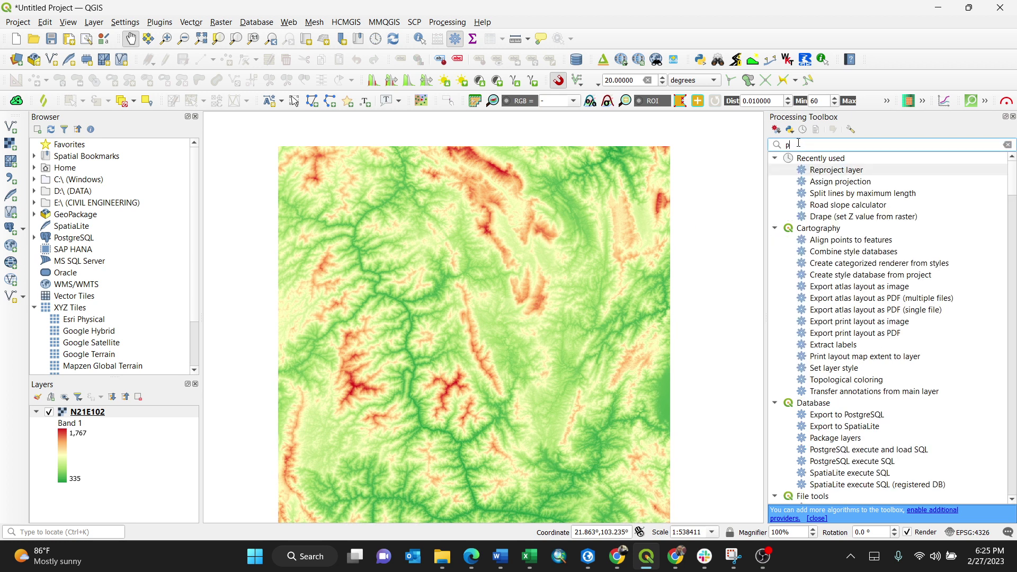
text(roject)
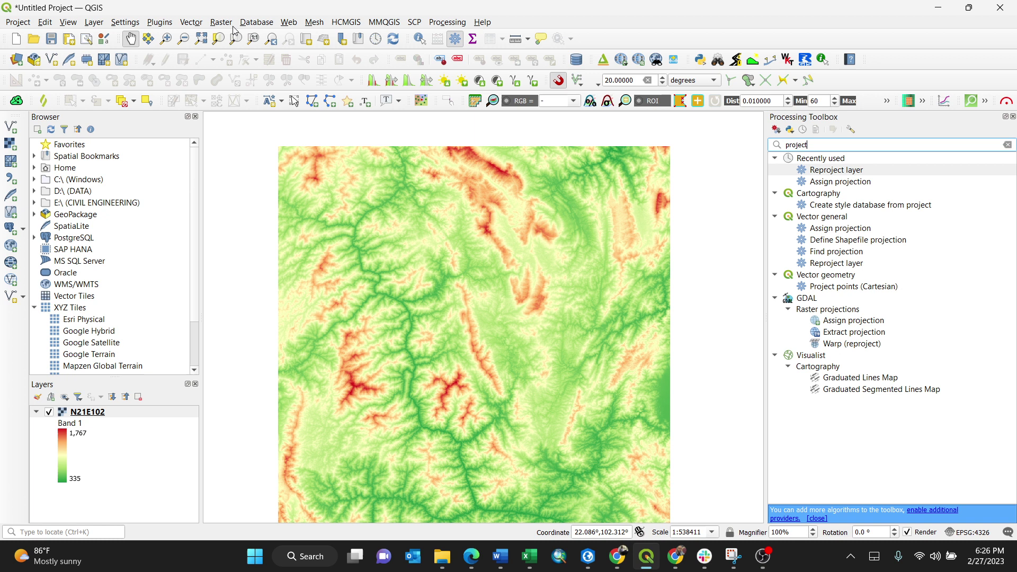
click(213, 24)
mouse_move(255, 80)
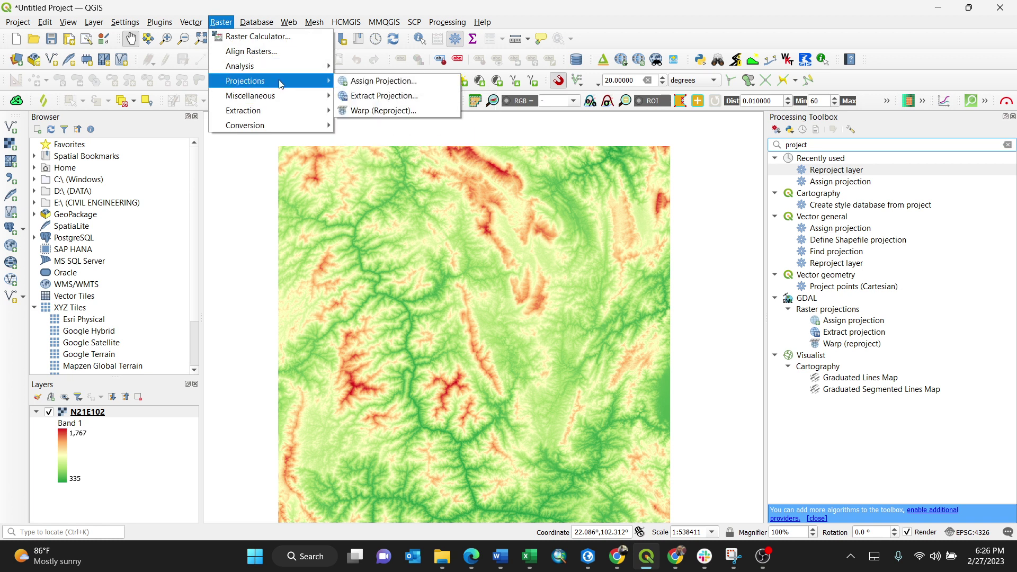
Step: Review the Warp (Reproject) settings for N21E102, then close the tool without running it
click(417, 112)
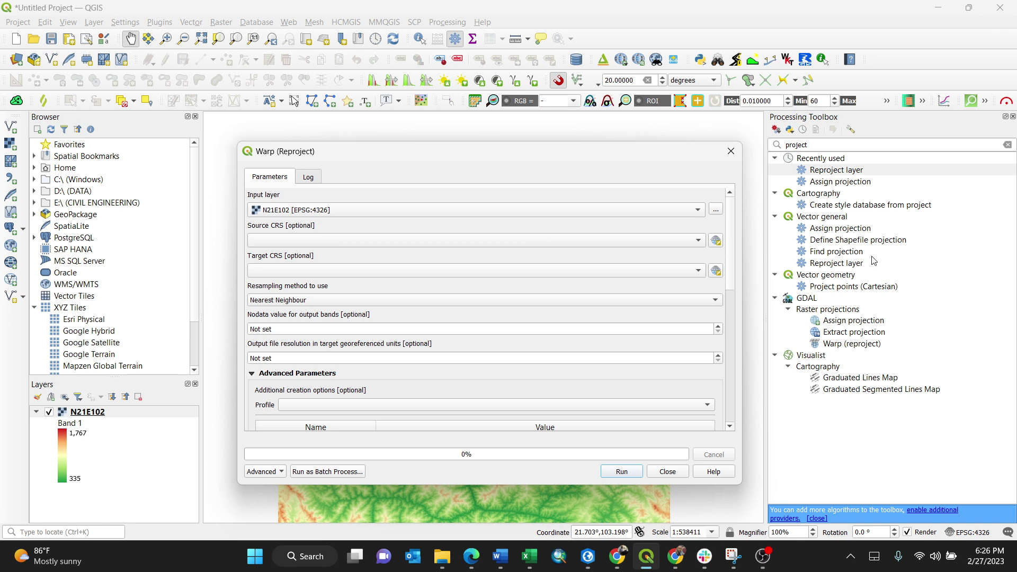
click(731, 152)
right_click(121, 412)
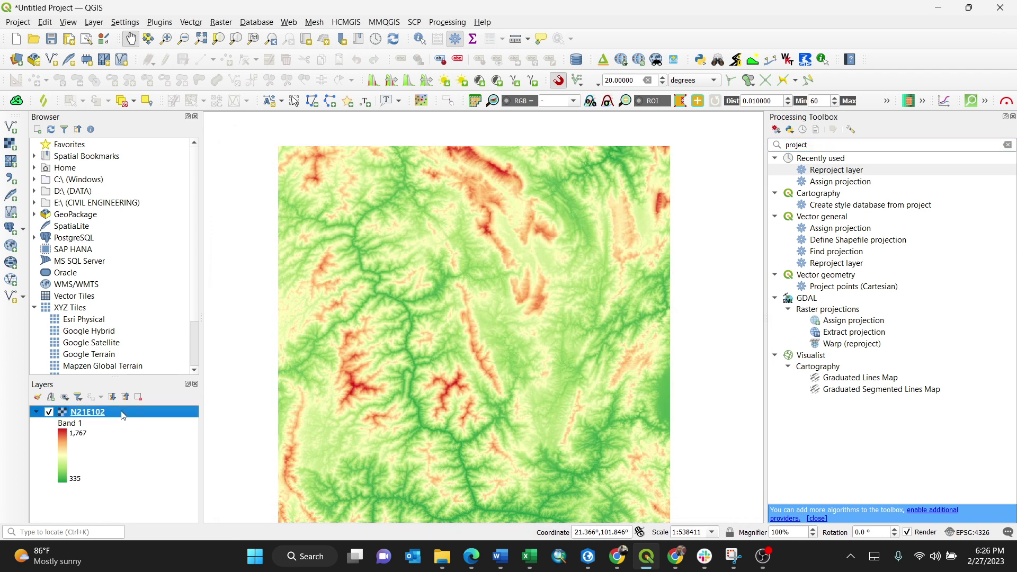
click(171, 404)
click(218, 83)
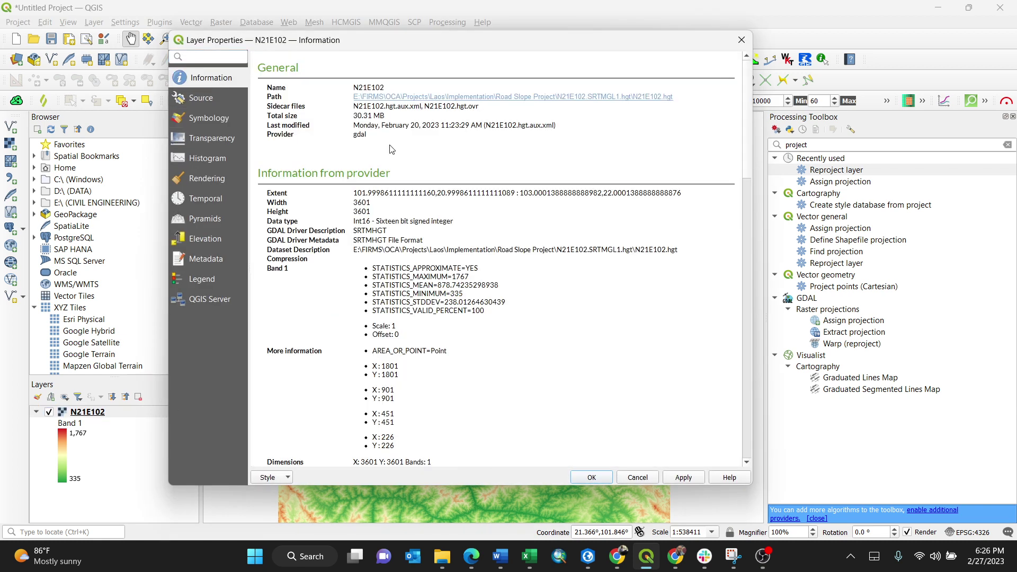
scroll(406, 262, down, 8)
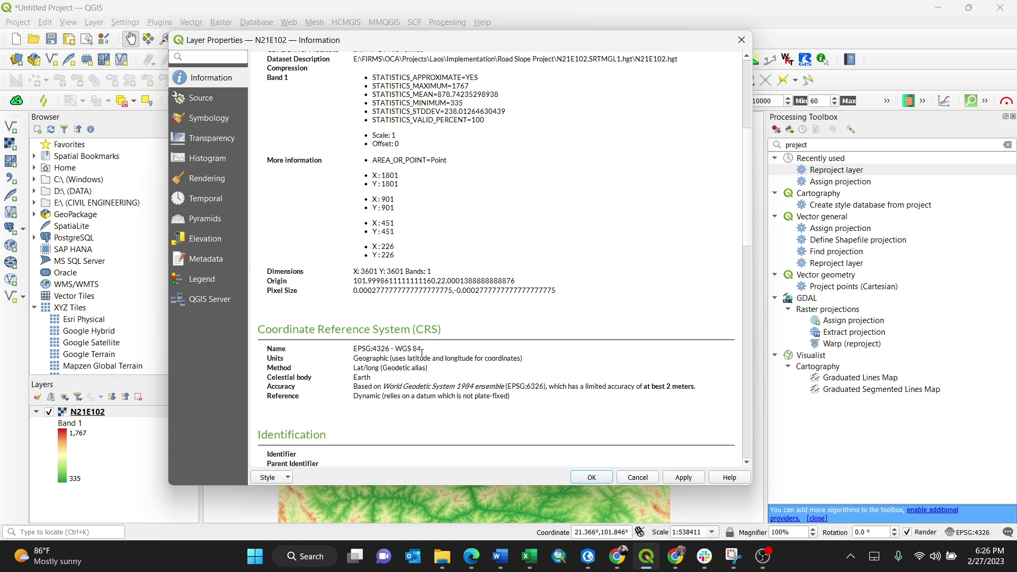
click(742, 39)
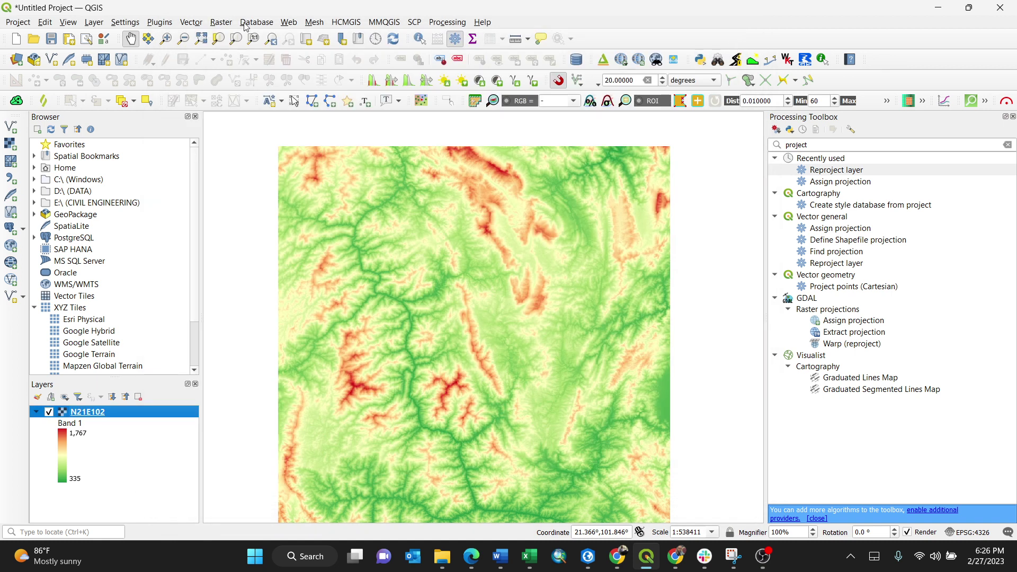
Step: Reopen Warp (Reproject) for N21E102 with source CRS EPSG:4326 - WGS 84
click(220, 22)
mouse_move(305, 101)
mouse_move(297, 81)
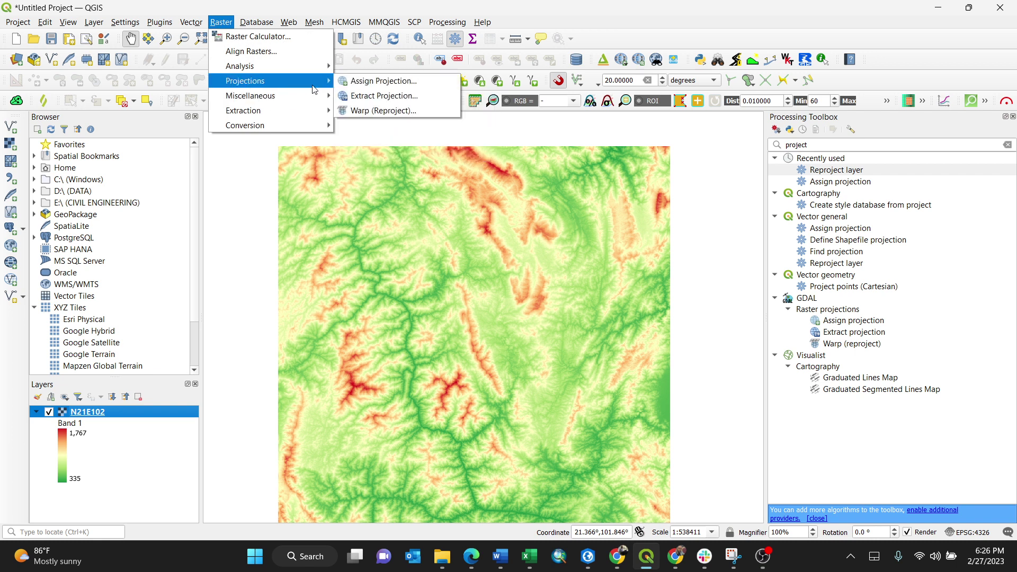
click(405, 112)
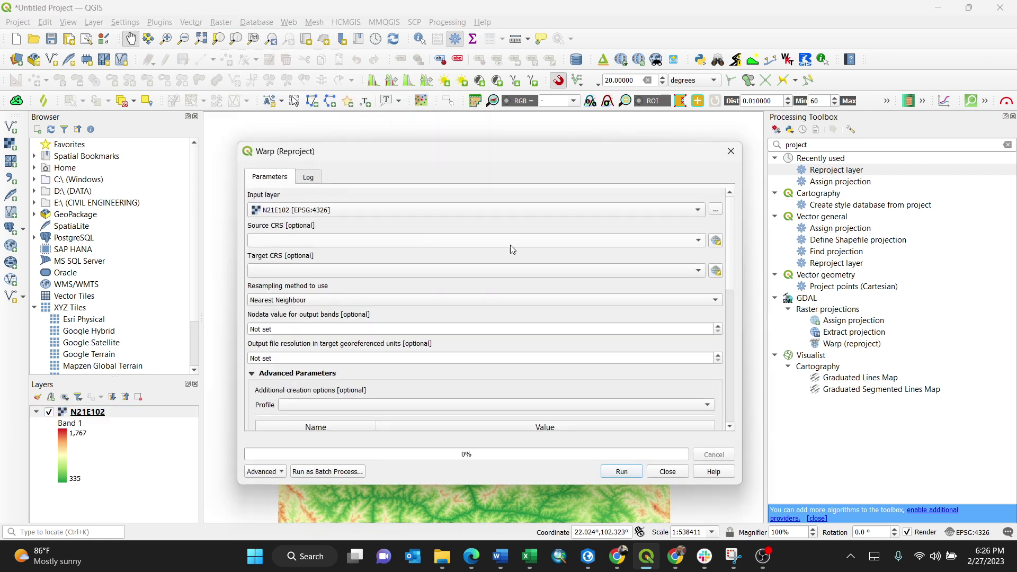
click(697, 241)
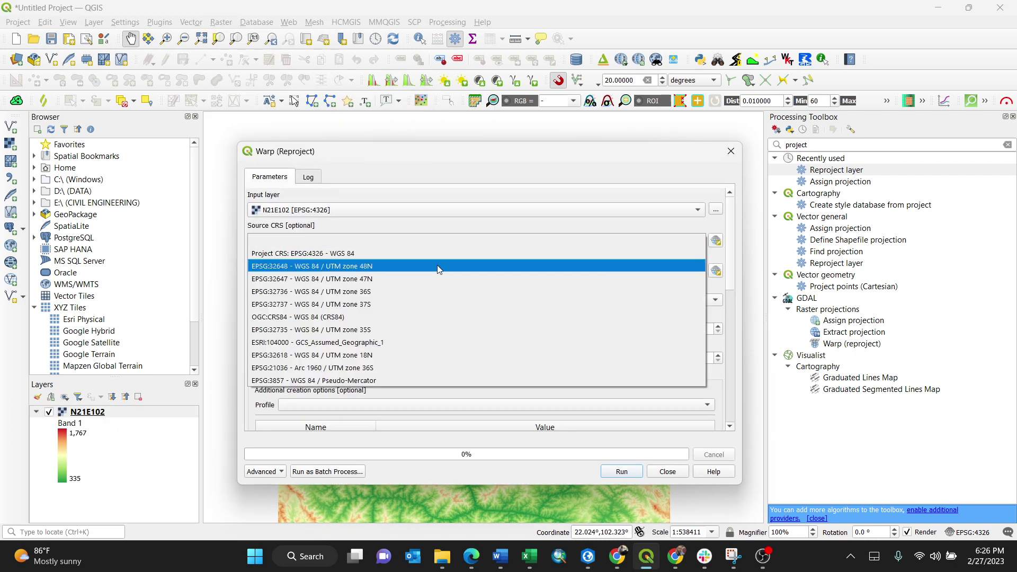
click(295, 254)
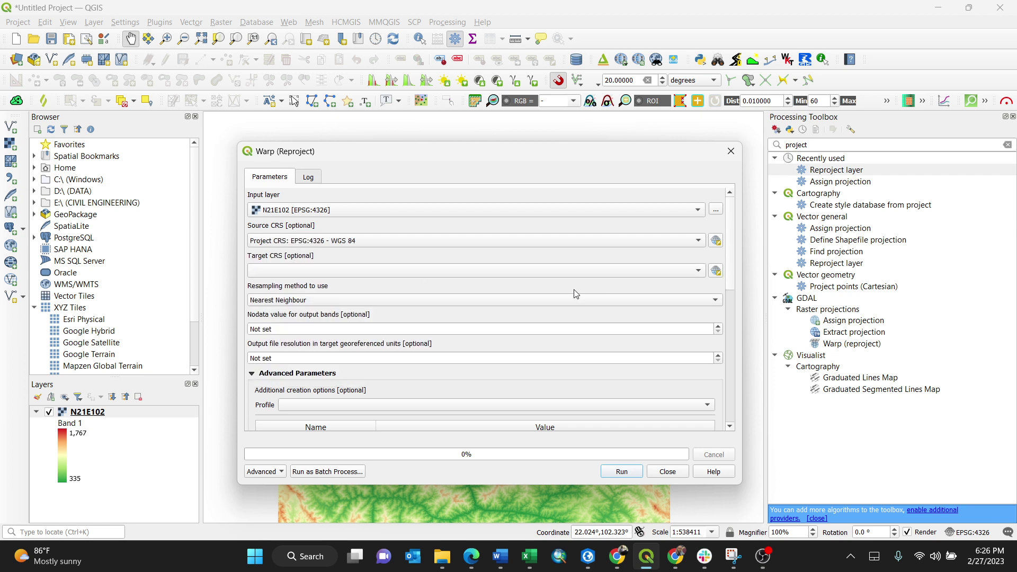
click(697, 271)
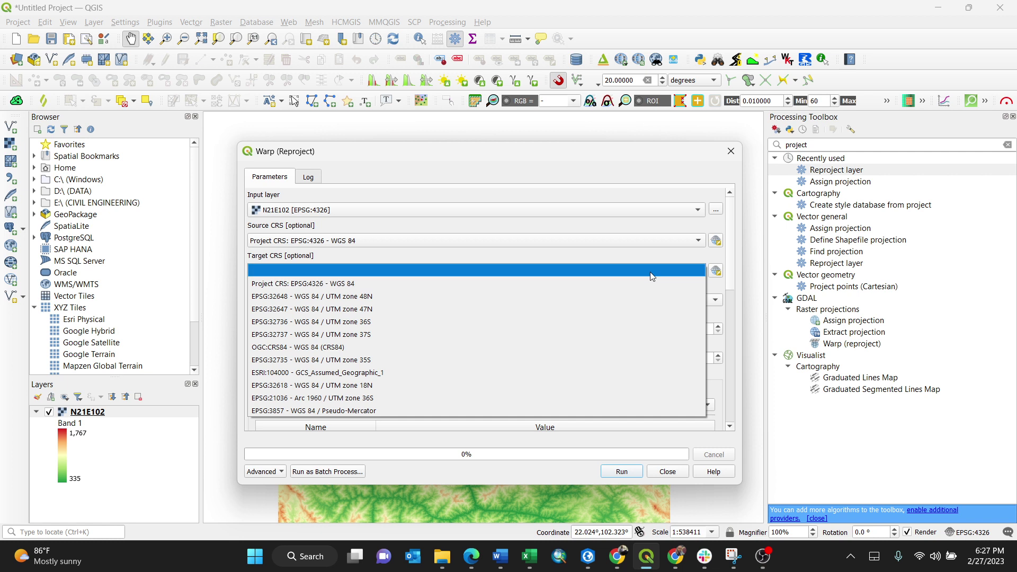
Step: Filter CRSs by '48N' and pick EPSG:32648 - WGS 84 / UTM zone 48N as target CRS
click(716, 271)
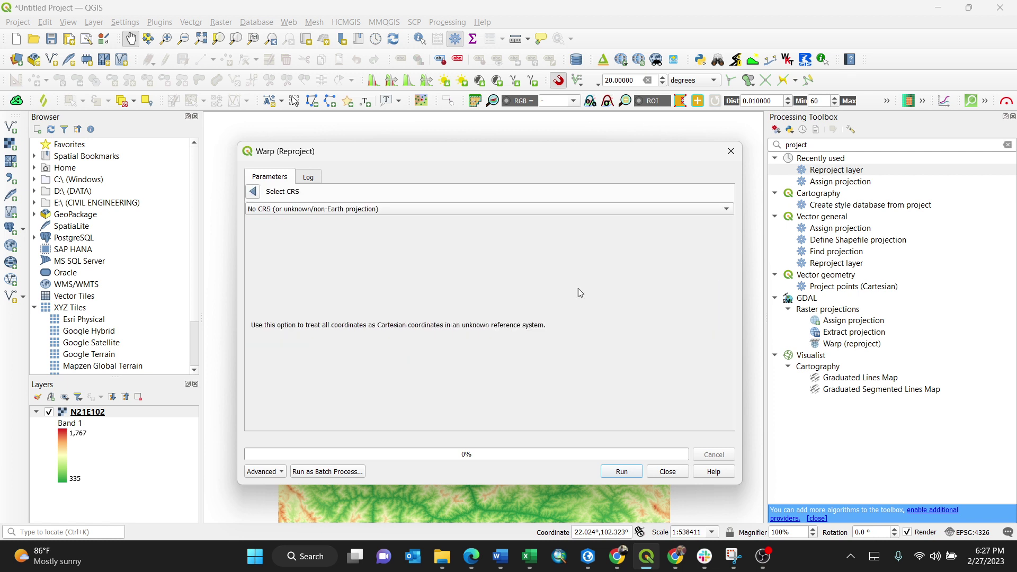
click(698, 212)
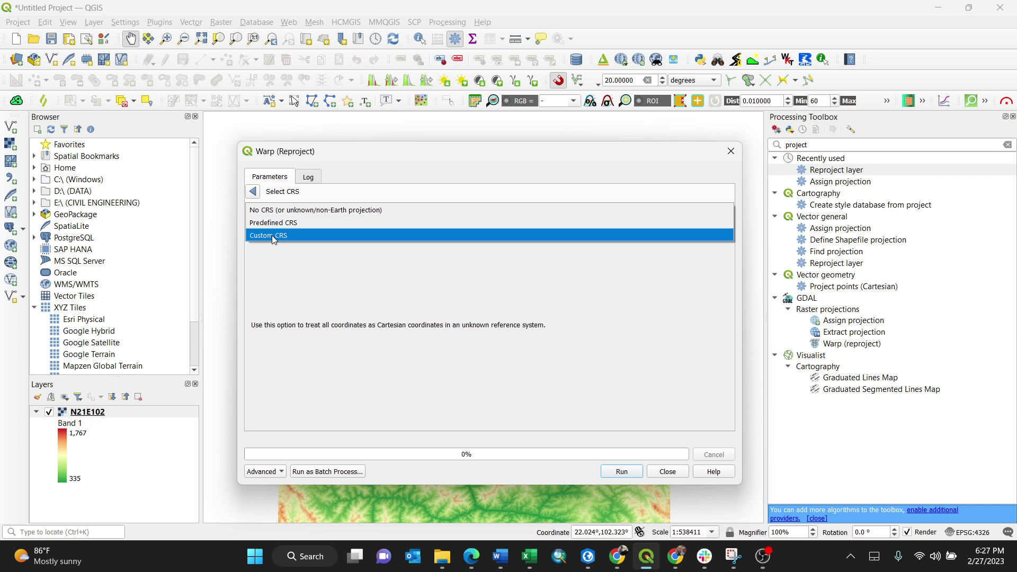
click(289, 224)
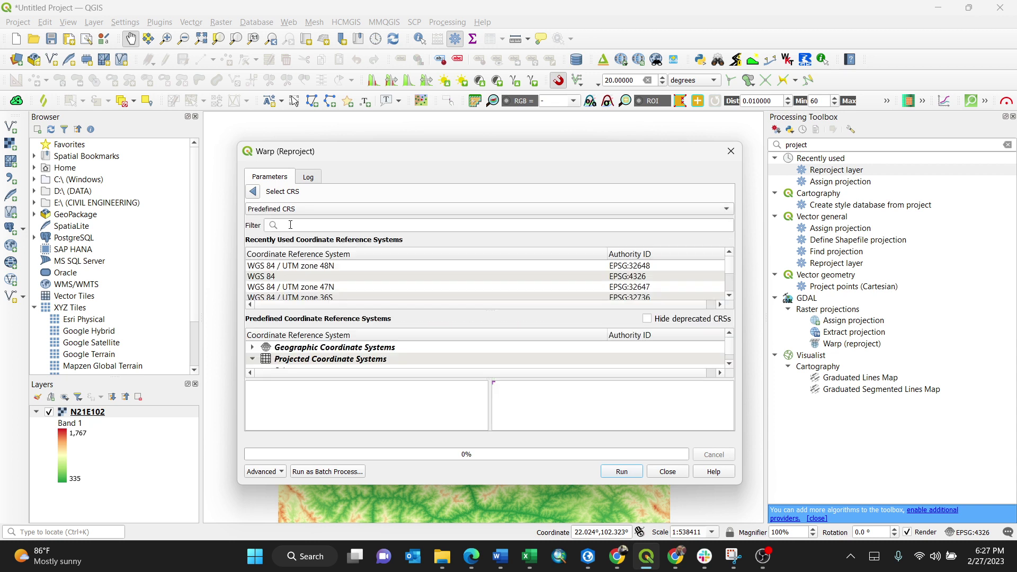
click(284, 227)
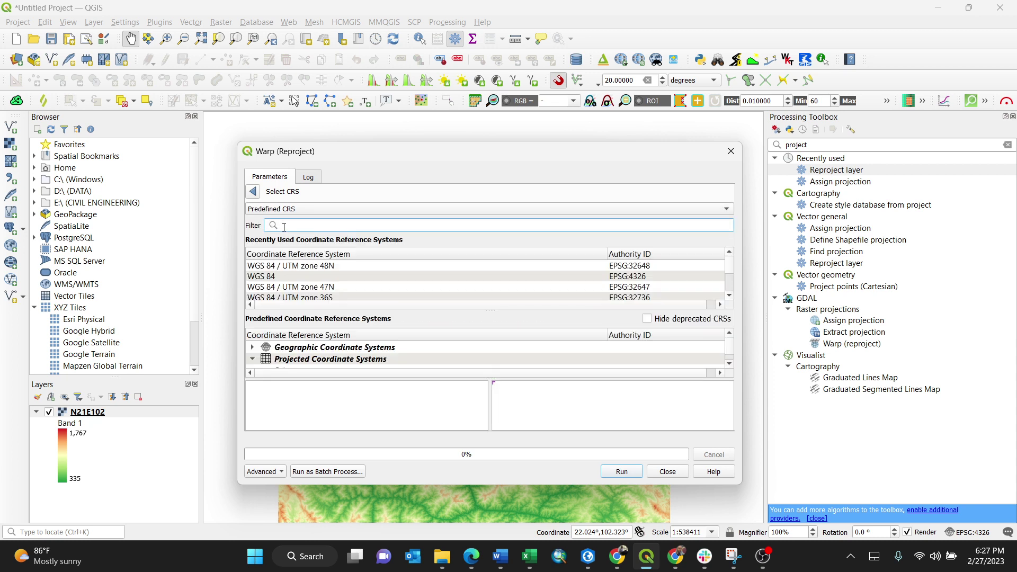
text(48N)
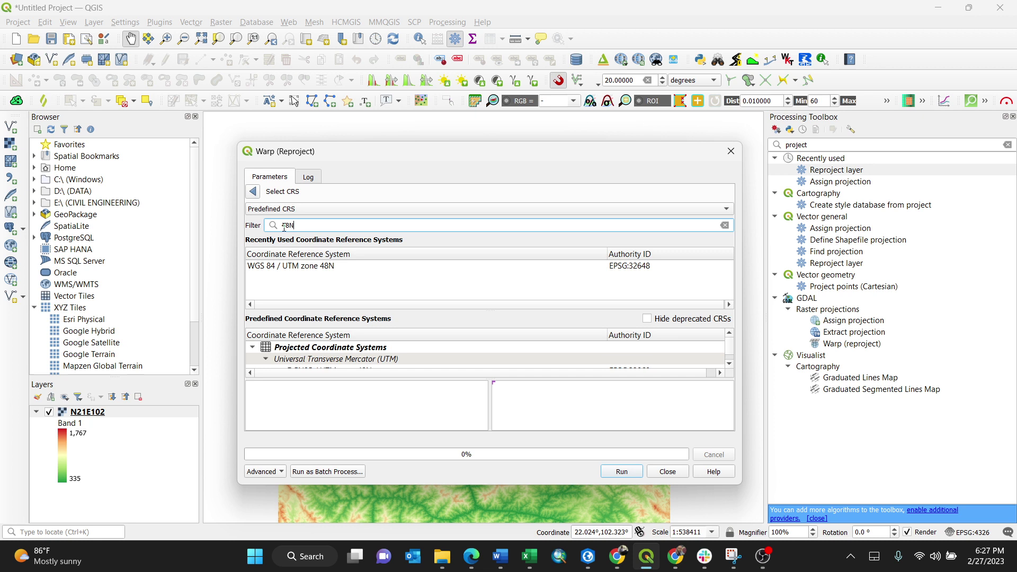
click(324, 267)
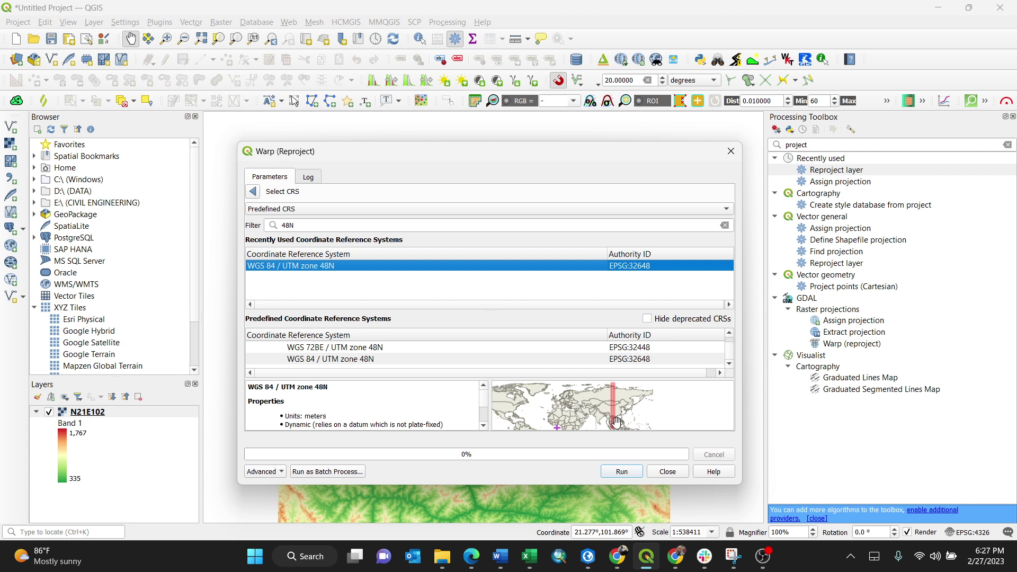
scroll(614, 415, up, 2)
scroll(612, 407, up, 1)
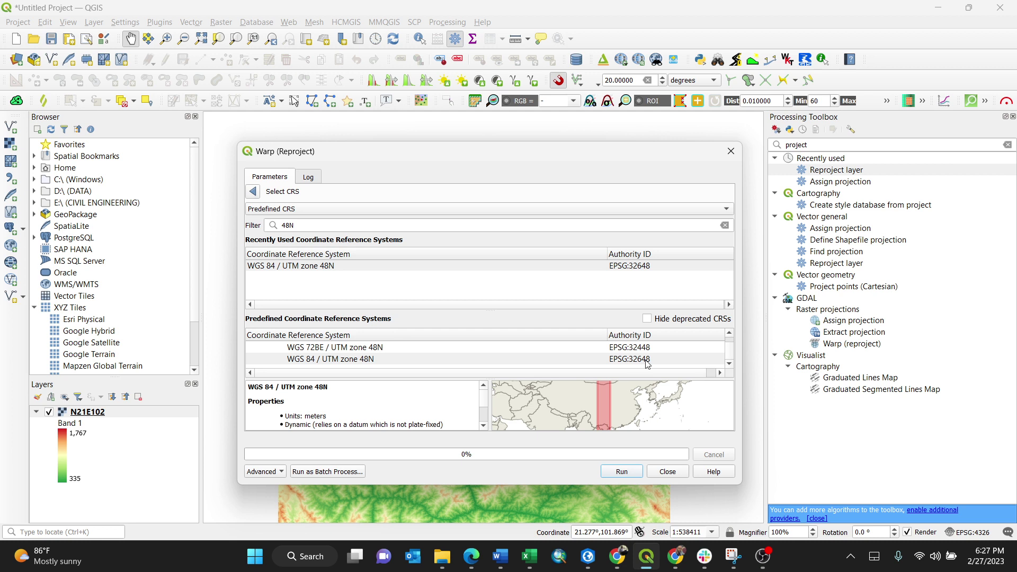
click(364, 268)
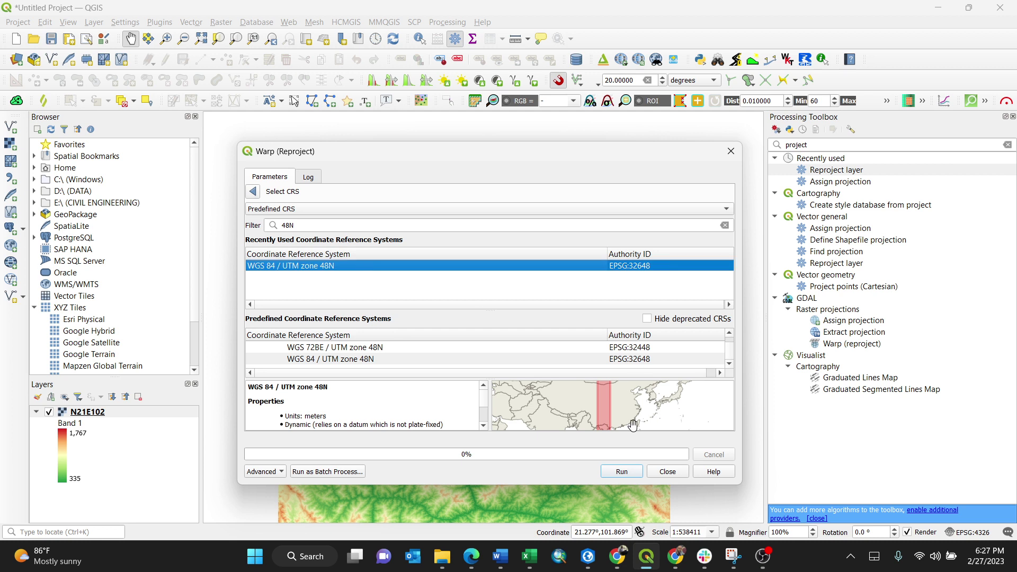
click(253, 192)
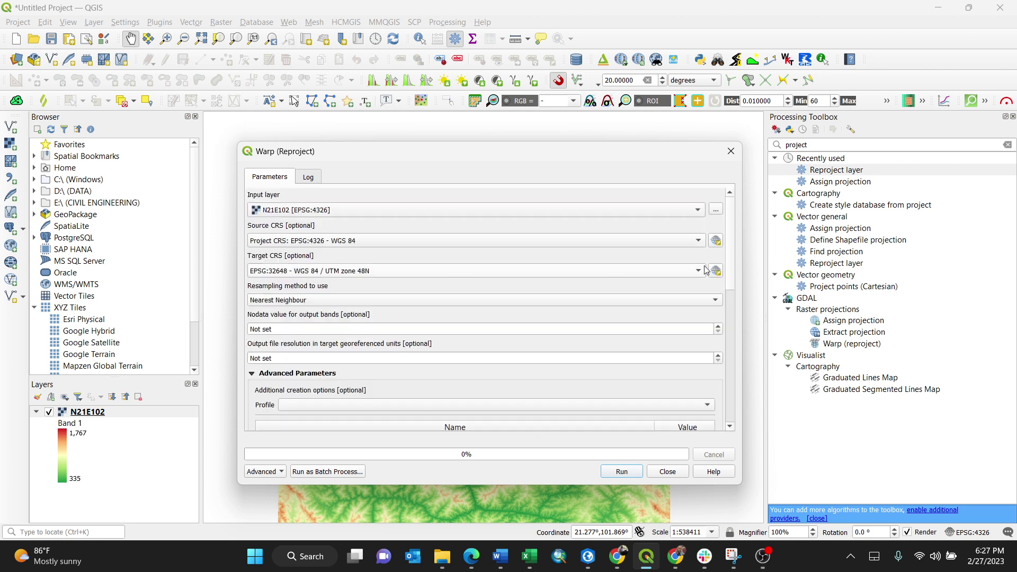
scroll(735, 261, down, 1)
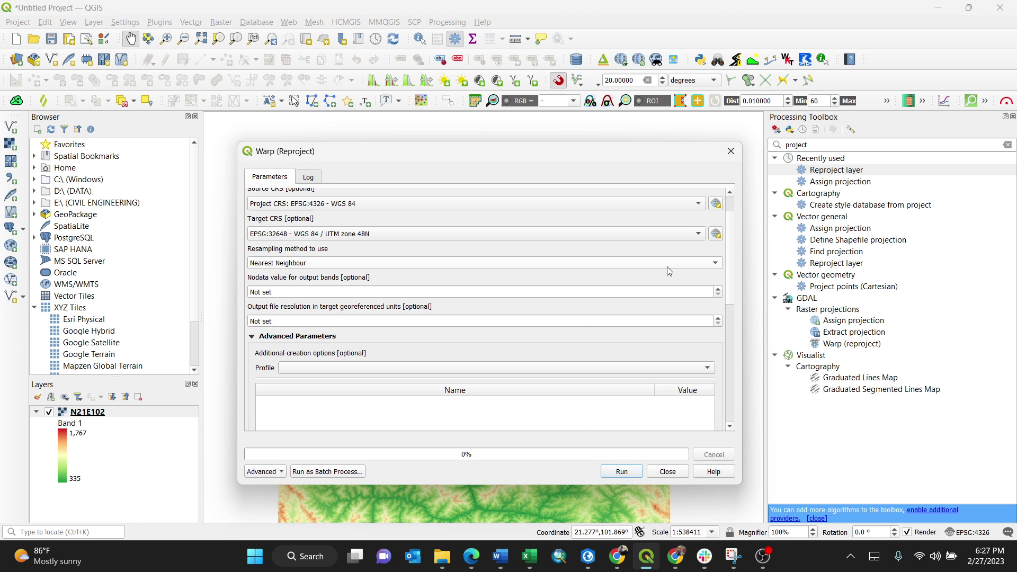
click(714, 265)
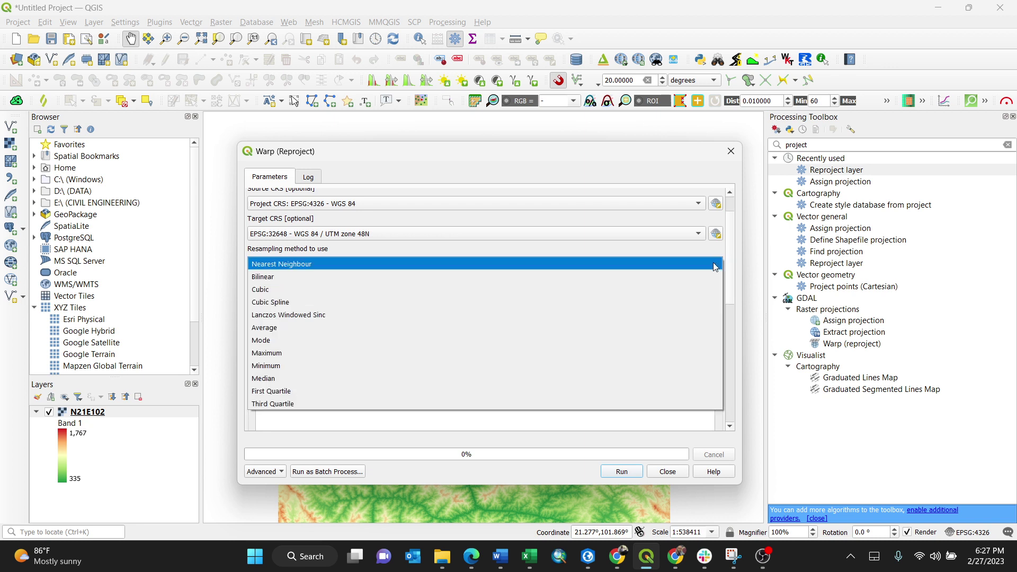
click(715, 266)
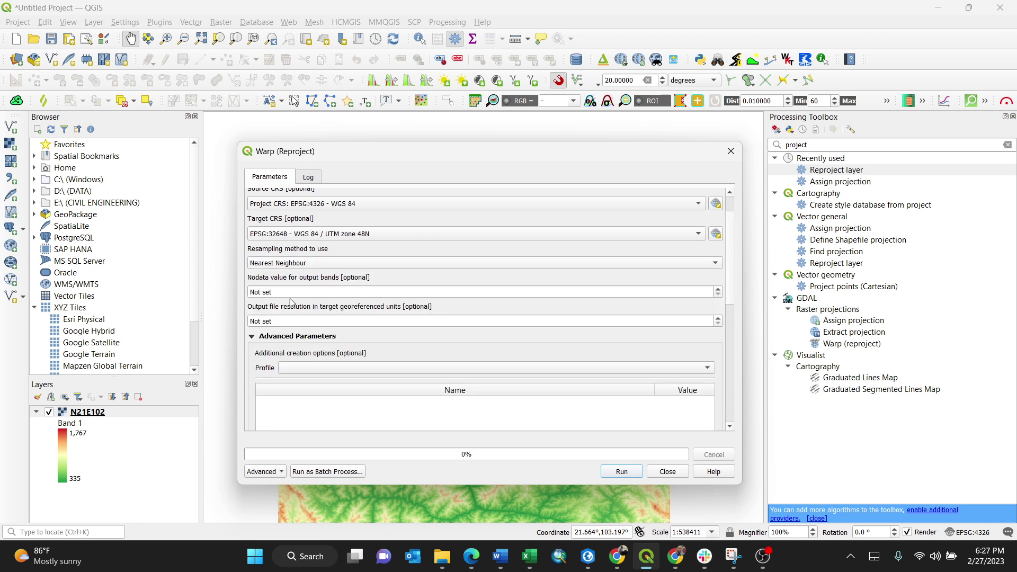
scroll(458, 290, down, 2)
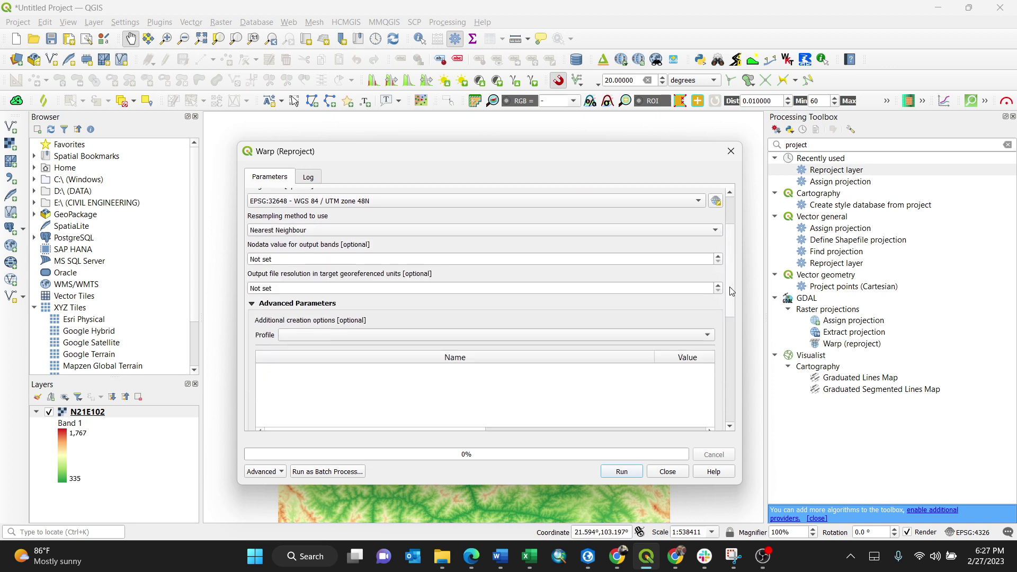
click(280, 266)
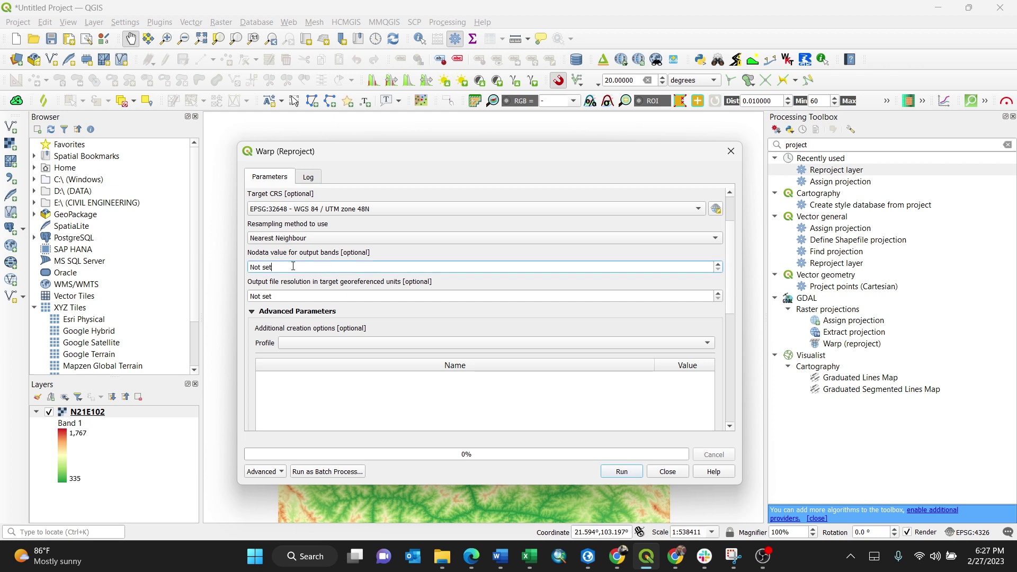
click(732, 257)
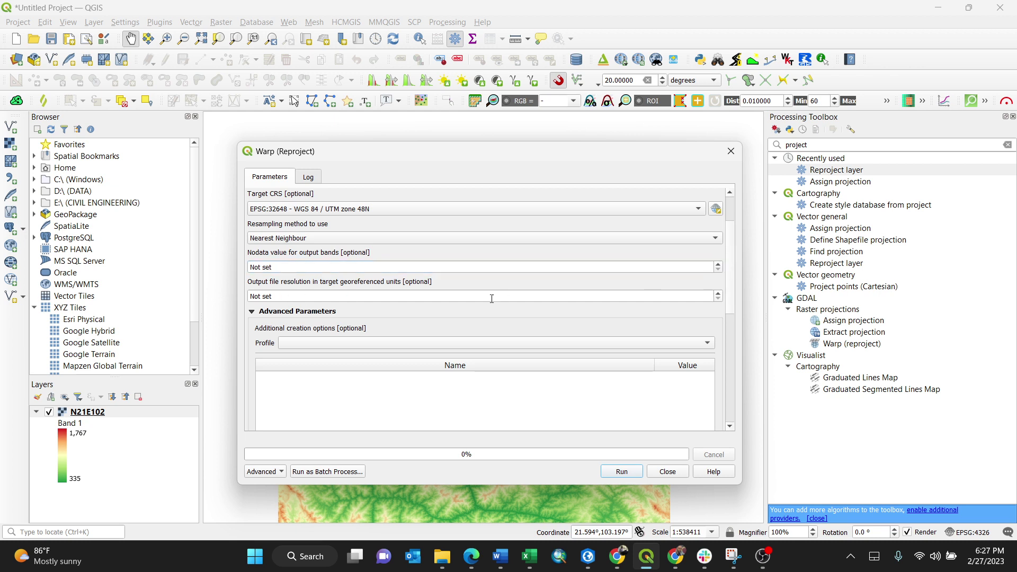
click(719, 295)
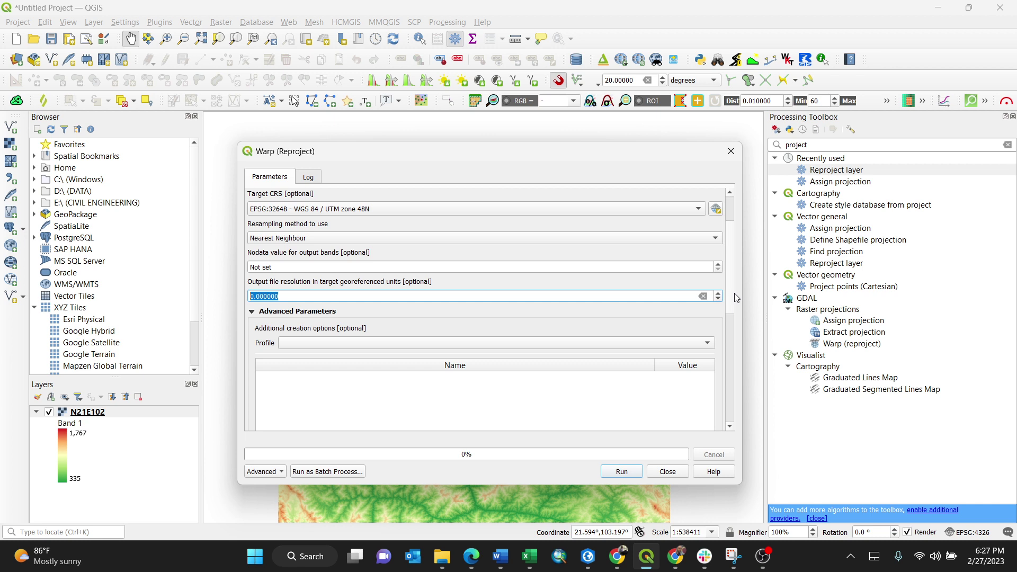
scroll(727, 311, down, 3)
drag(726, 306, 719, 375)
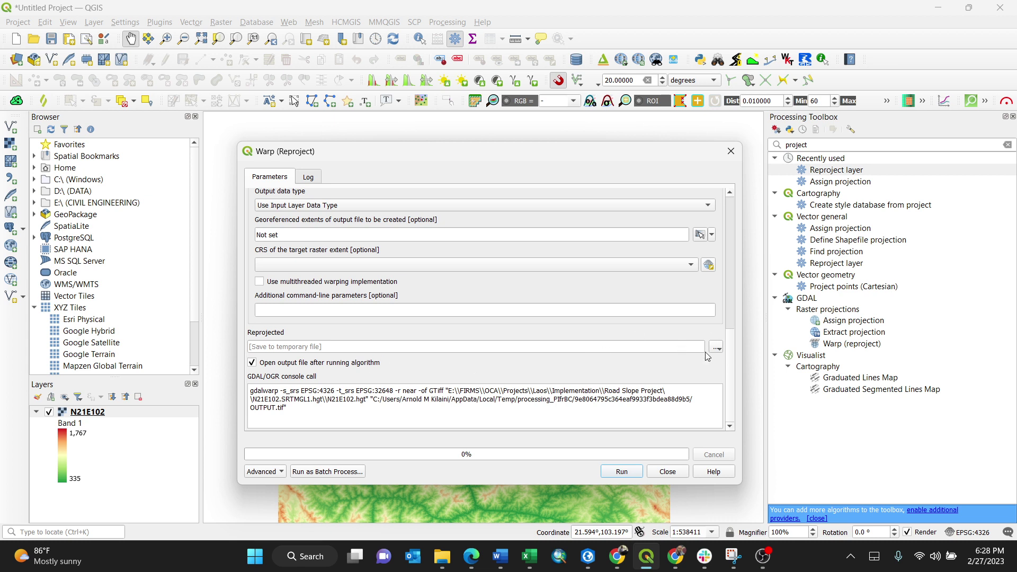
Step: Run Warp (Reproject) to add the Reprojected layer, check the log, and close the tool
click(625, 471)
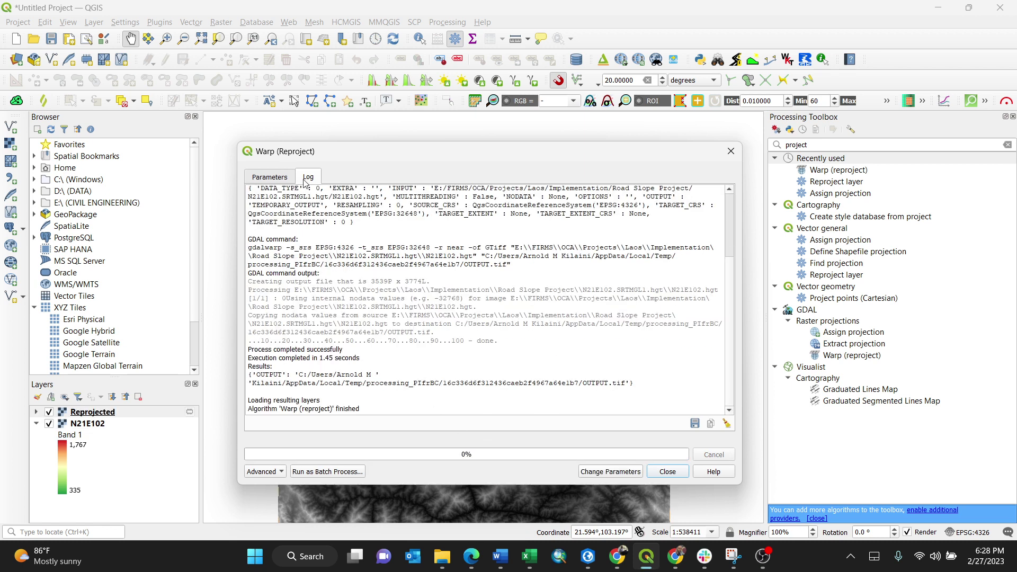
click(277, 181)
click(305, 179)
click(731, 152)
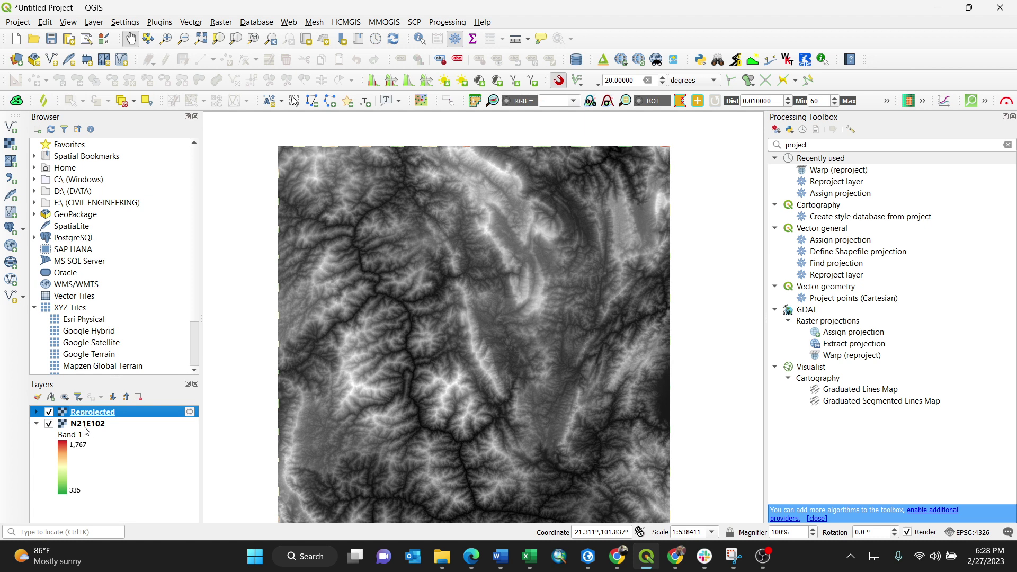
click(84, 426)
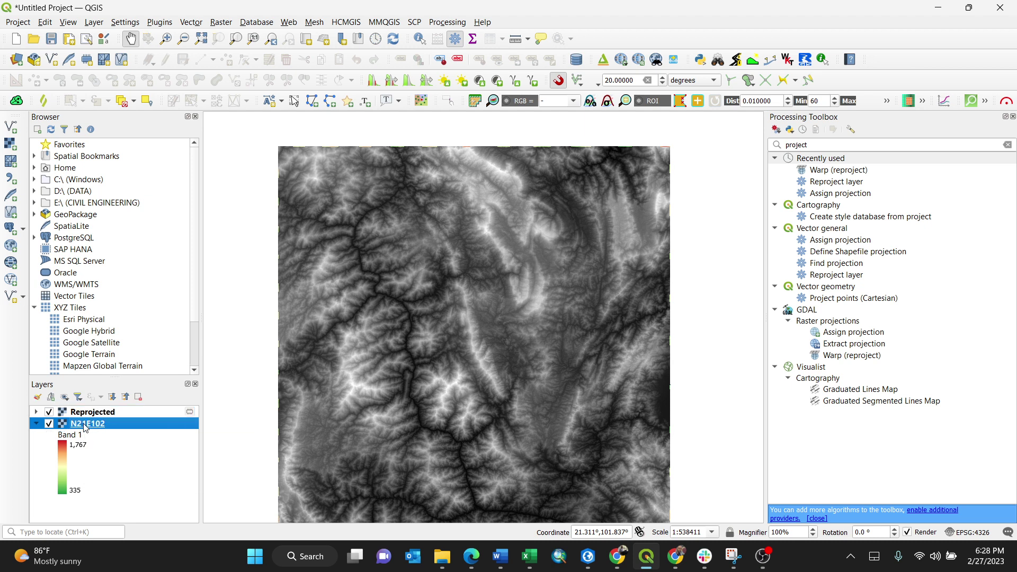
right_click(85, 427)
click(104, 415)
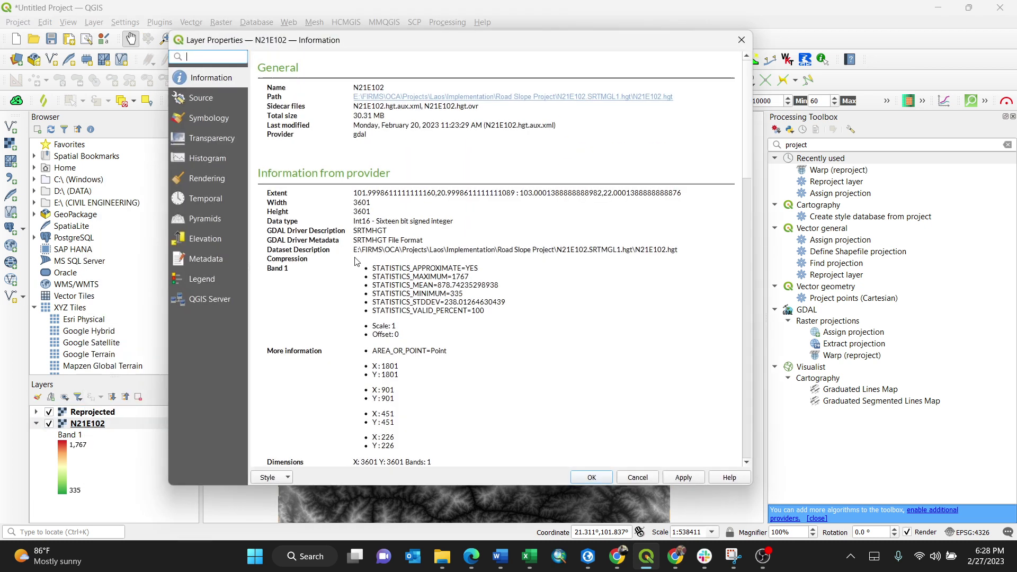
scroll(443, 362, down, 5)
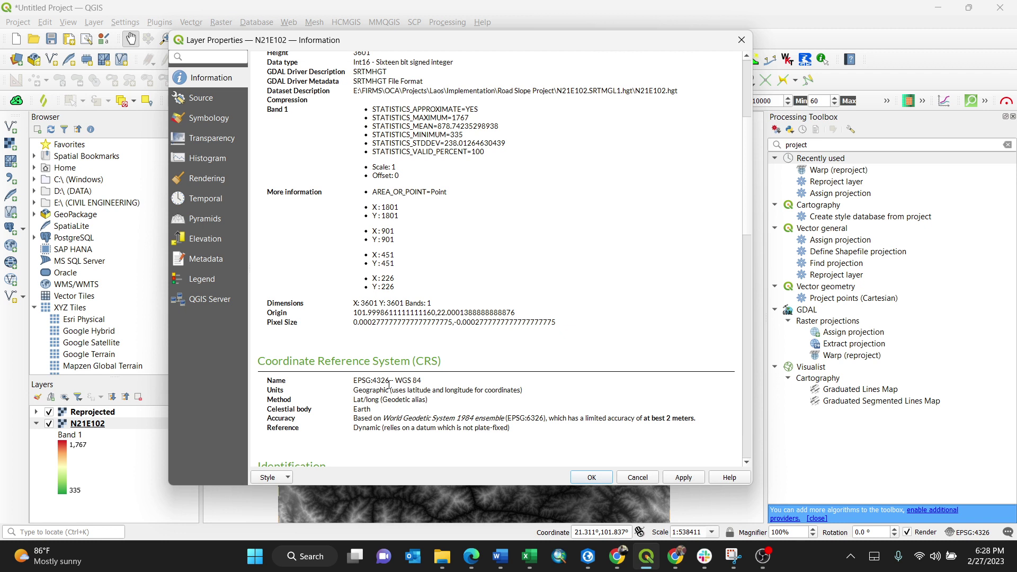
click(742, 40)
click(117, 416)
right_click(118, 415)
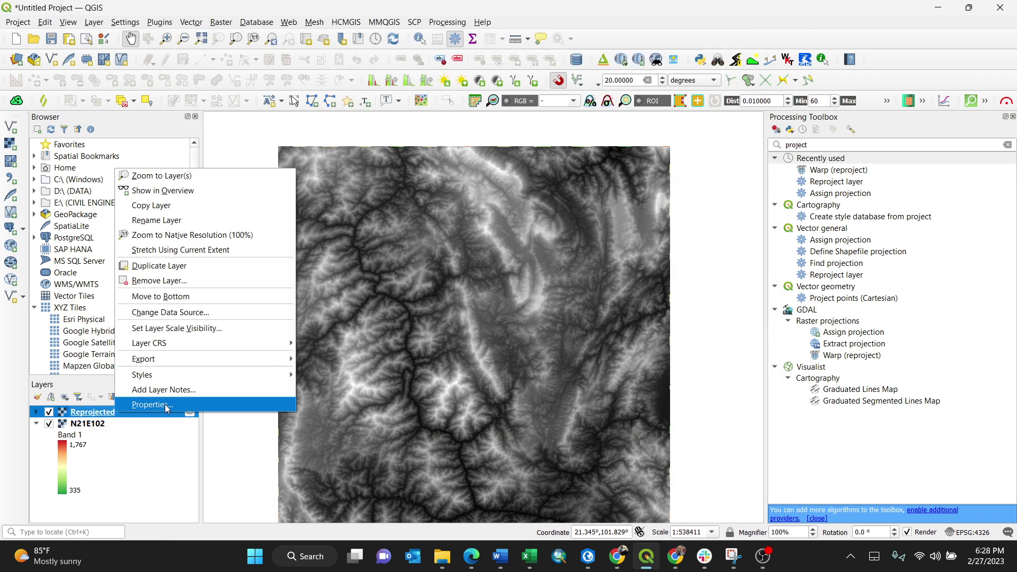
click(159, 405)
scroll(407, 295, down, 3)
scroll(407, 295, down, 1)
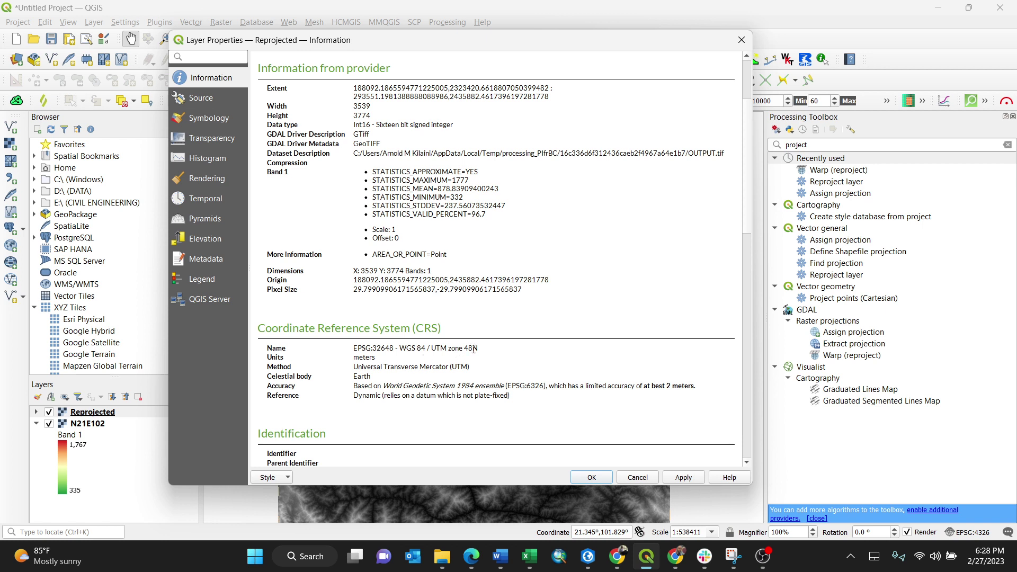
Step: Hide the N21E102 layer and open the Reprojected layer's properties
click(742, 39)
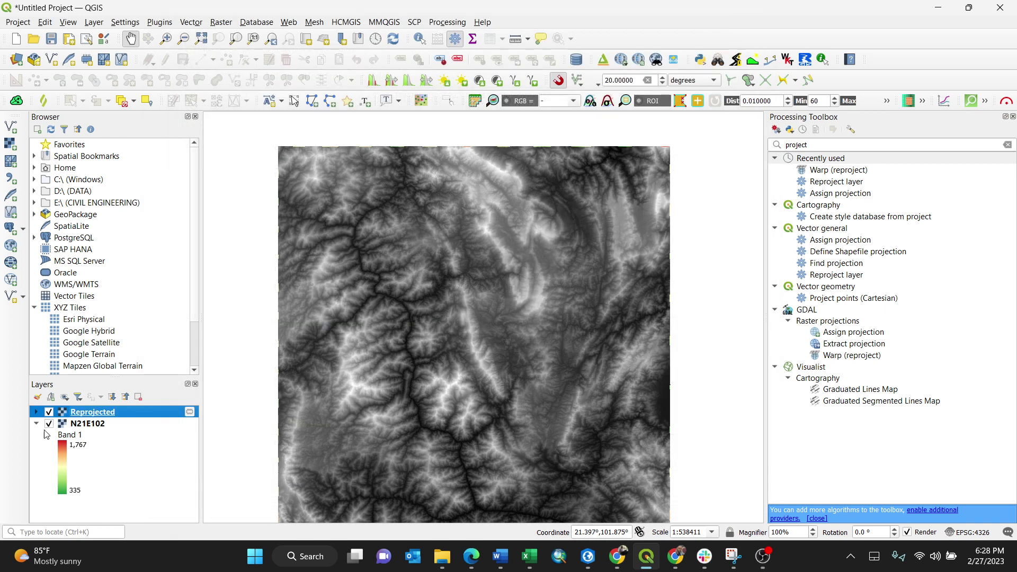
click(49, 424)
right_click(102, 413)
click(129, 409)
Step: Style Reprojected as singleband pseudocolor with an inverted Viridis ramp, yellow for low elevations
click(208, 118)
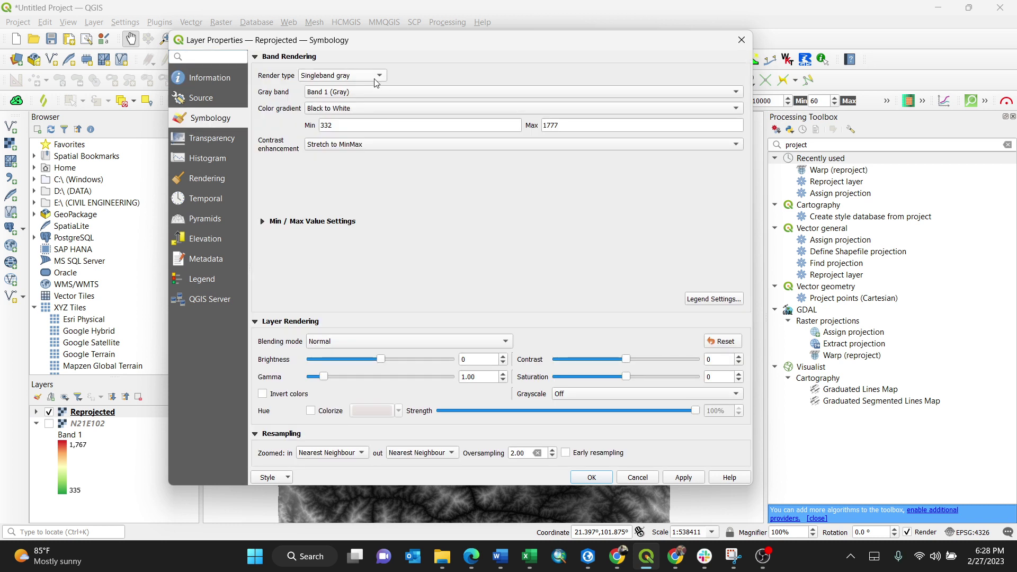
click(349, 75)
click(360, 89)
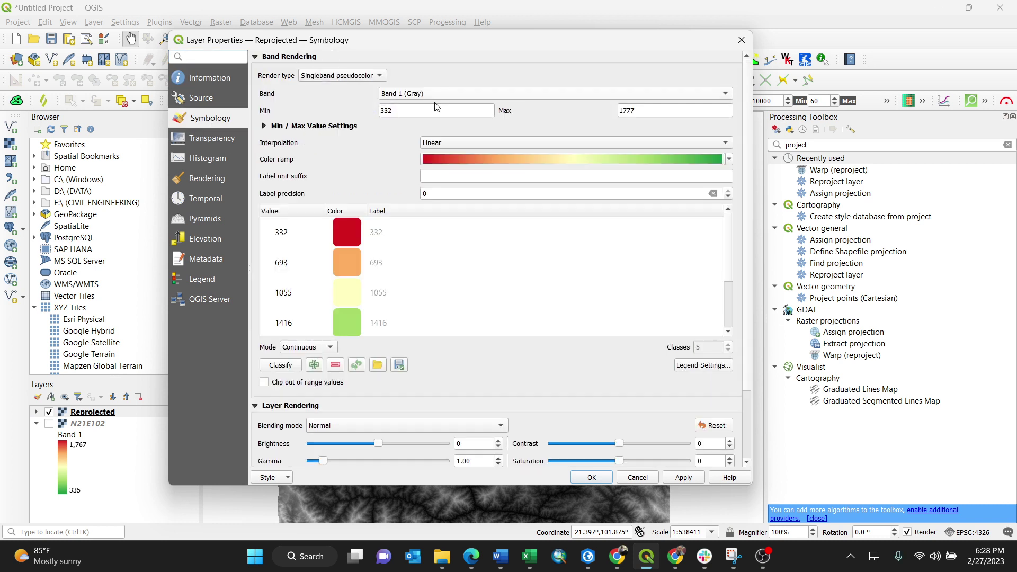
click(728, 160)
click(538, 348)
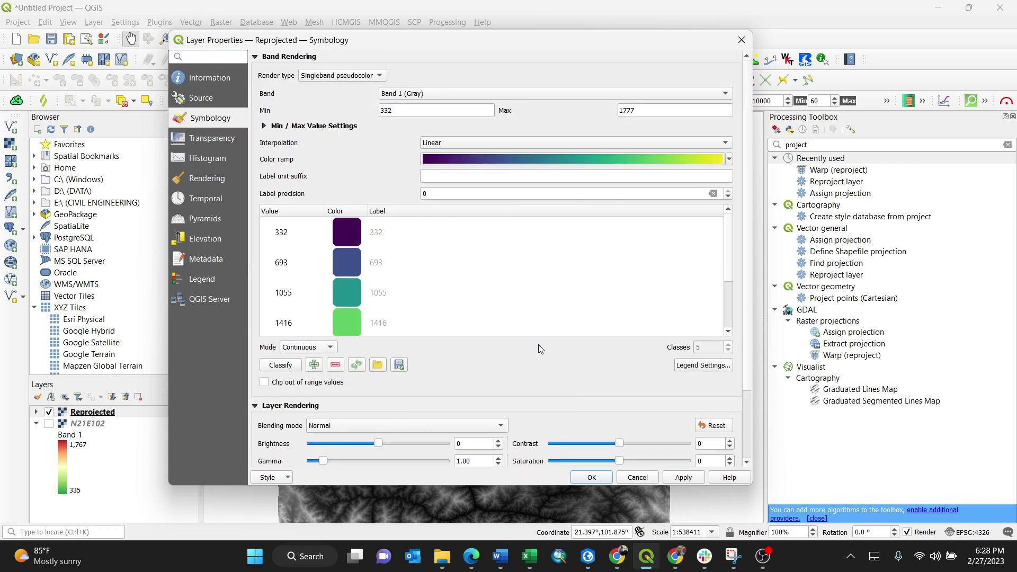
scroll(422, 267, down, 3)
scroll(393, 202, up, 3)
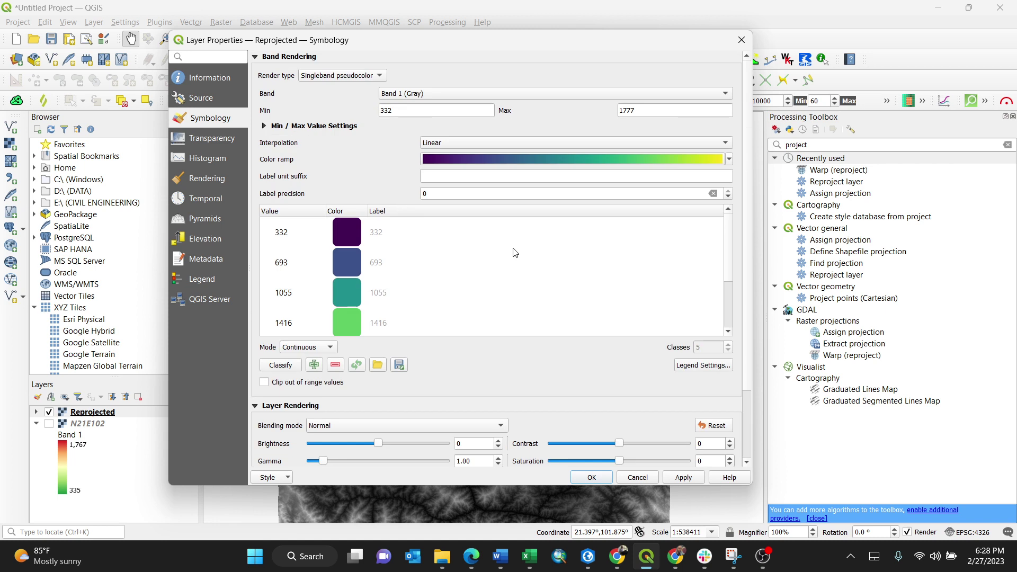
click(729, 161)
click(469, 173)
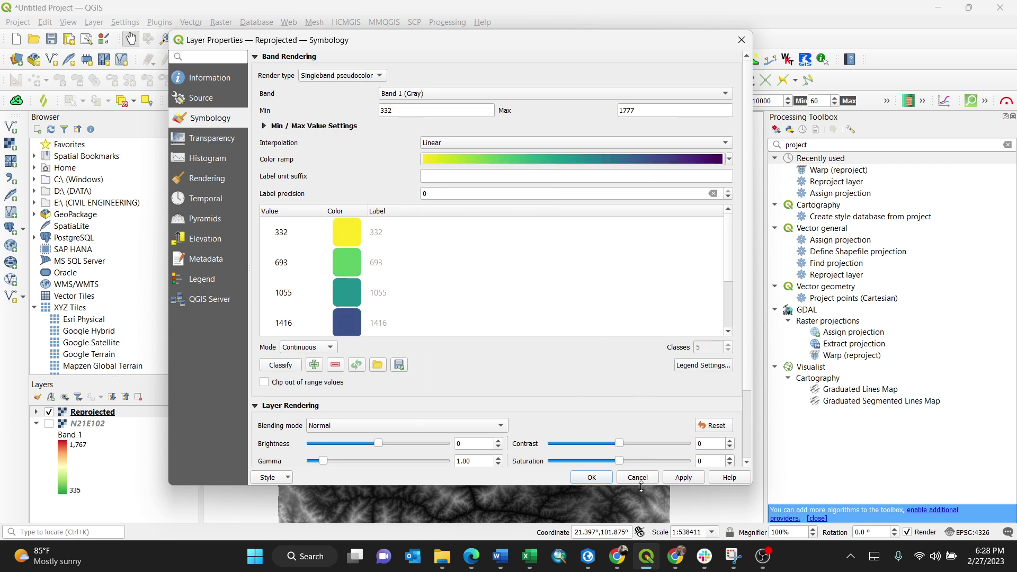
click(680, 477)
click(592, 477)
drag(506, 383, 539, 389)
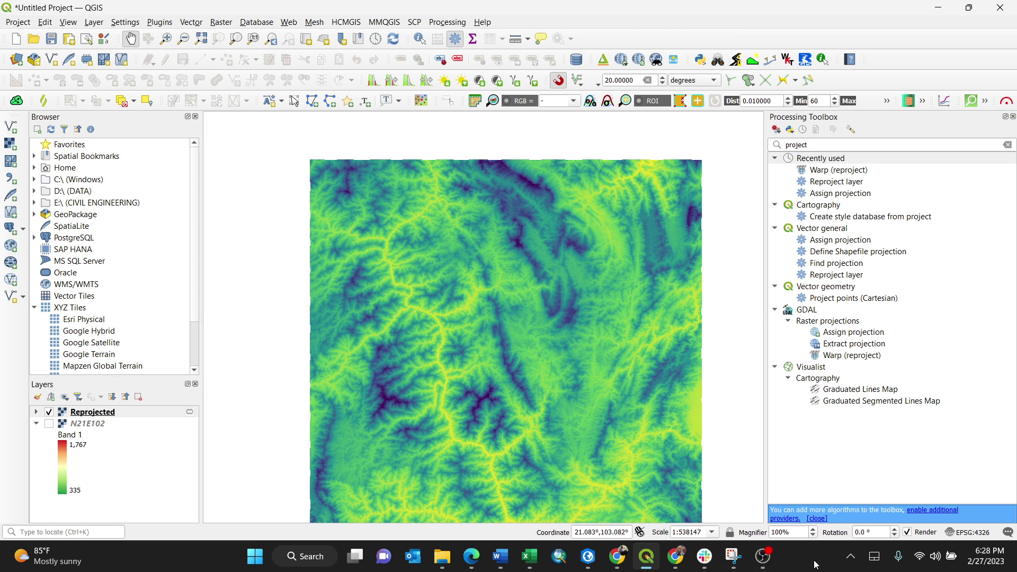